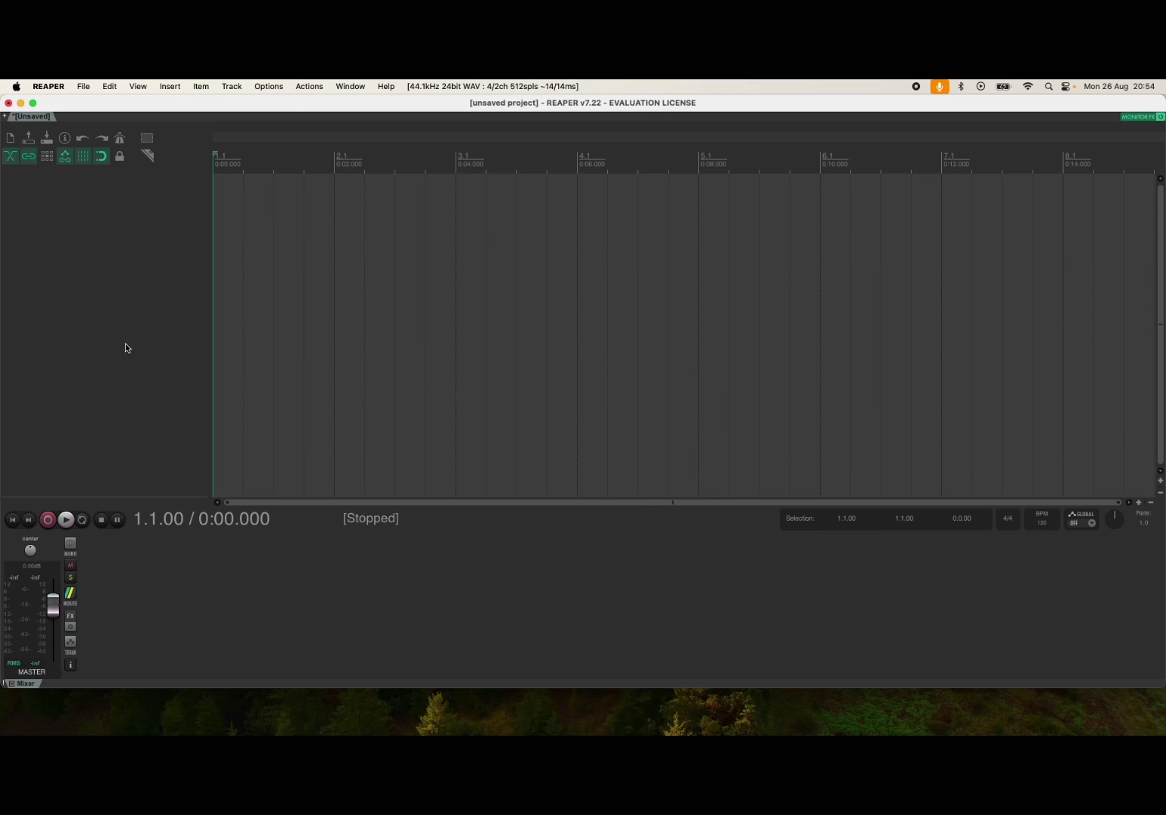
# - Insert a new track carrying the AUi: Altitude (nakst) virtual instrument
pyautogui.rightClick(85, 298)
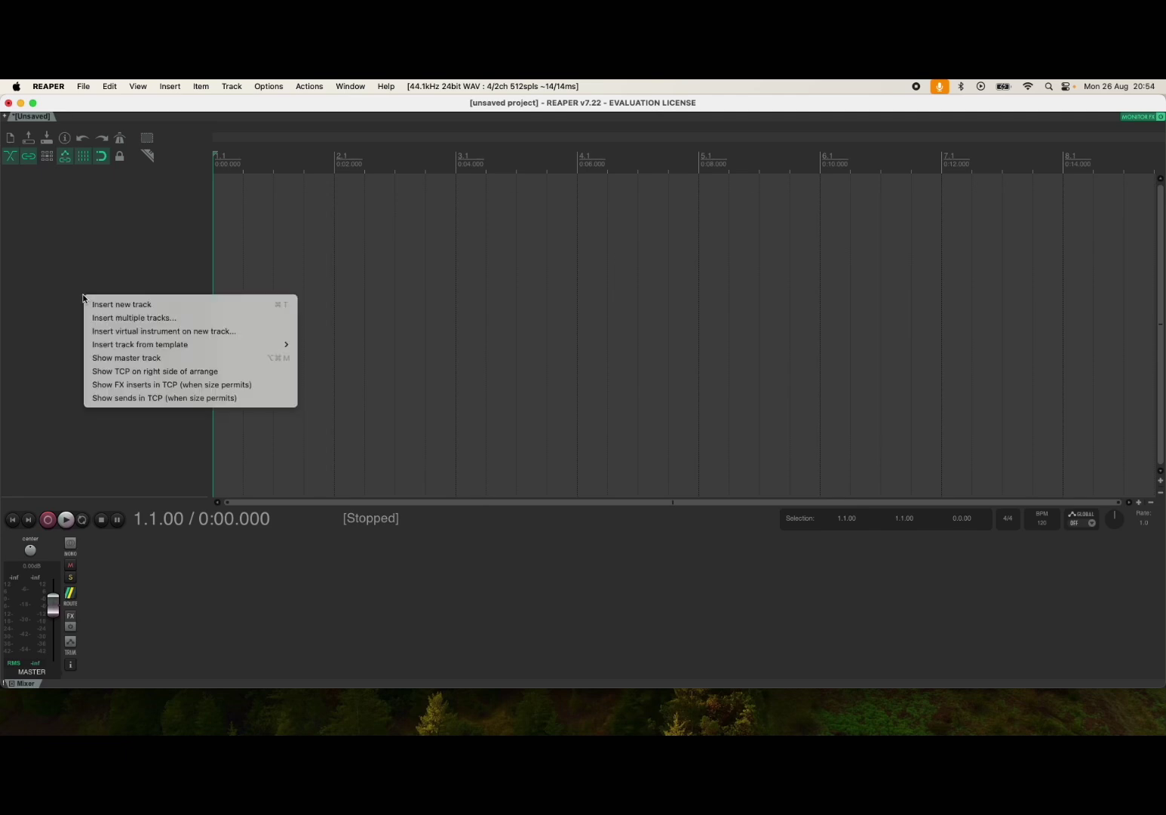
pyautogui.click(129, 332)
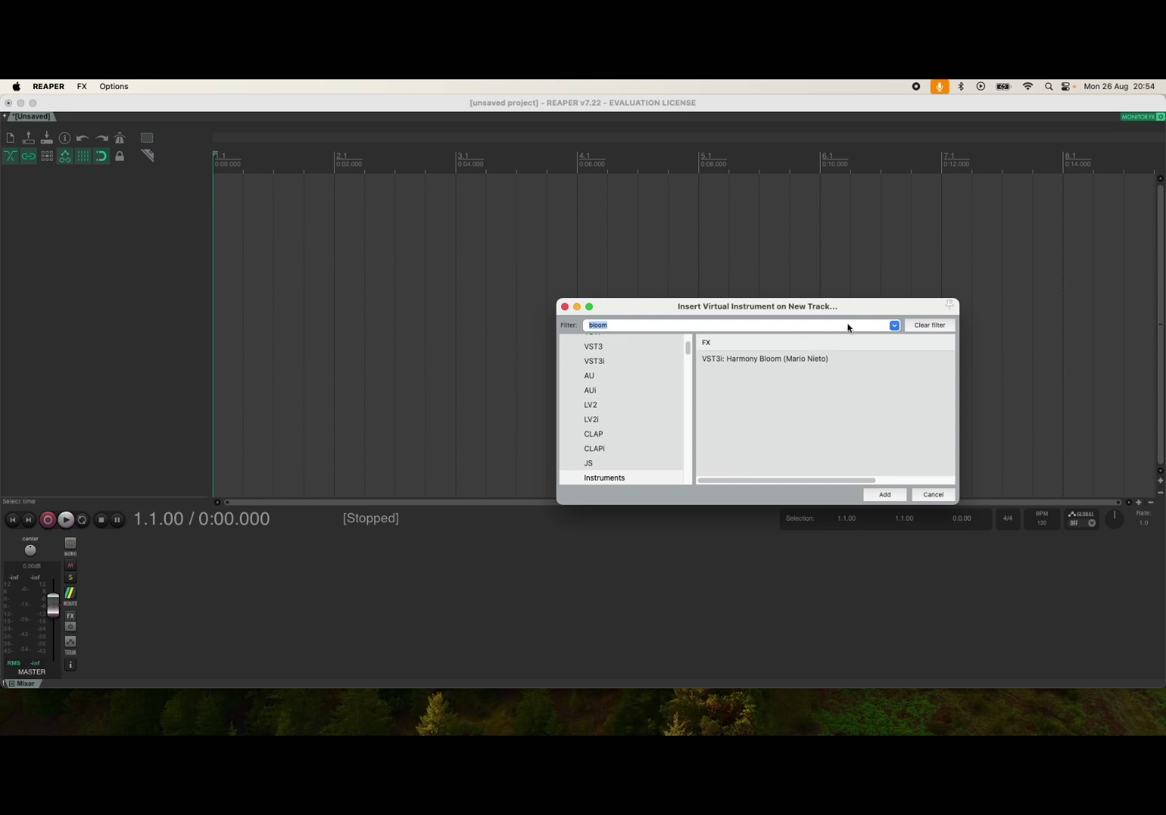
pyautogui.press('BackSpace')
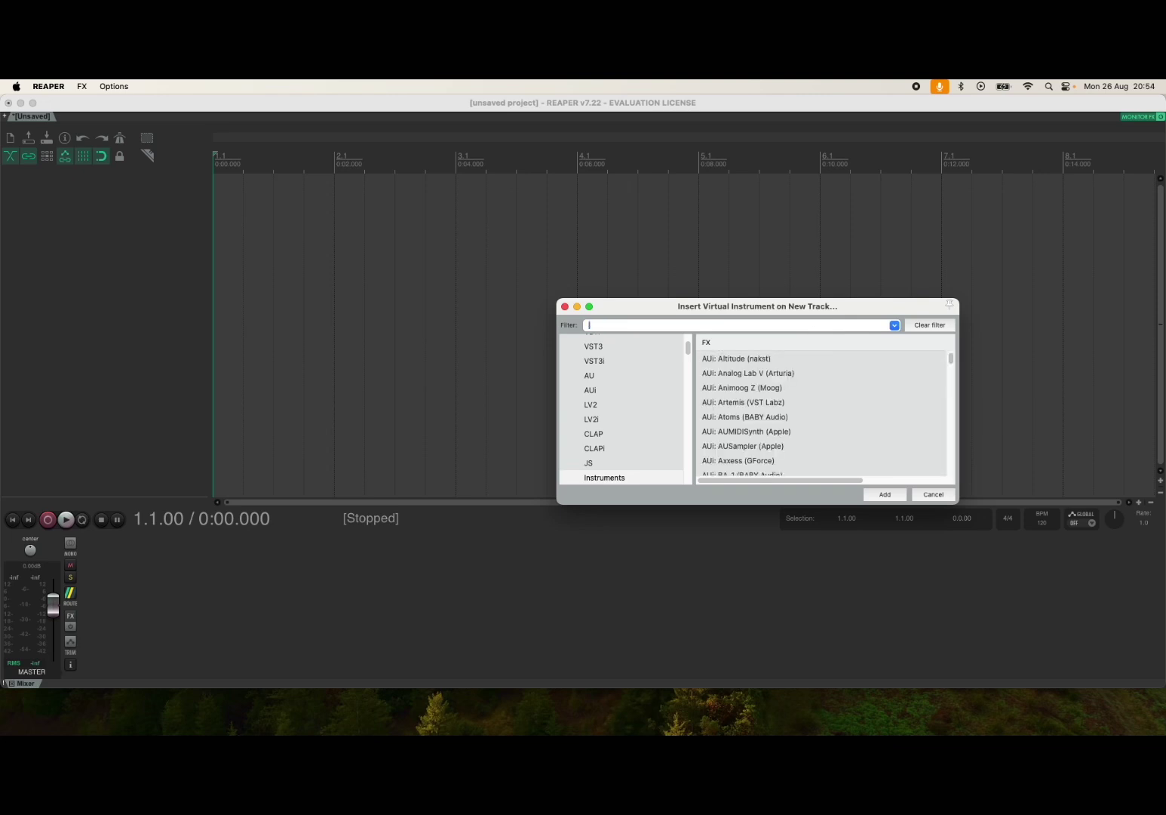
pyautogui.click(792, 359)
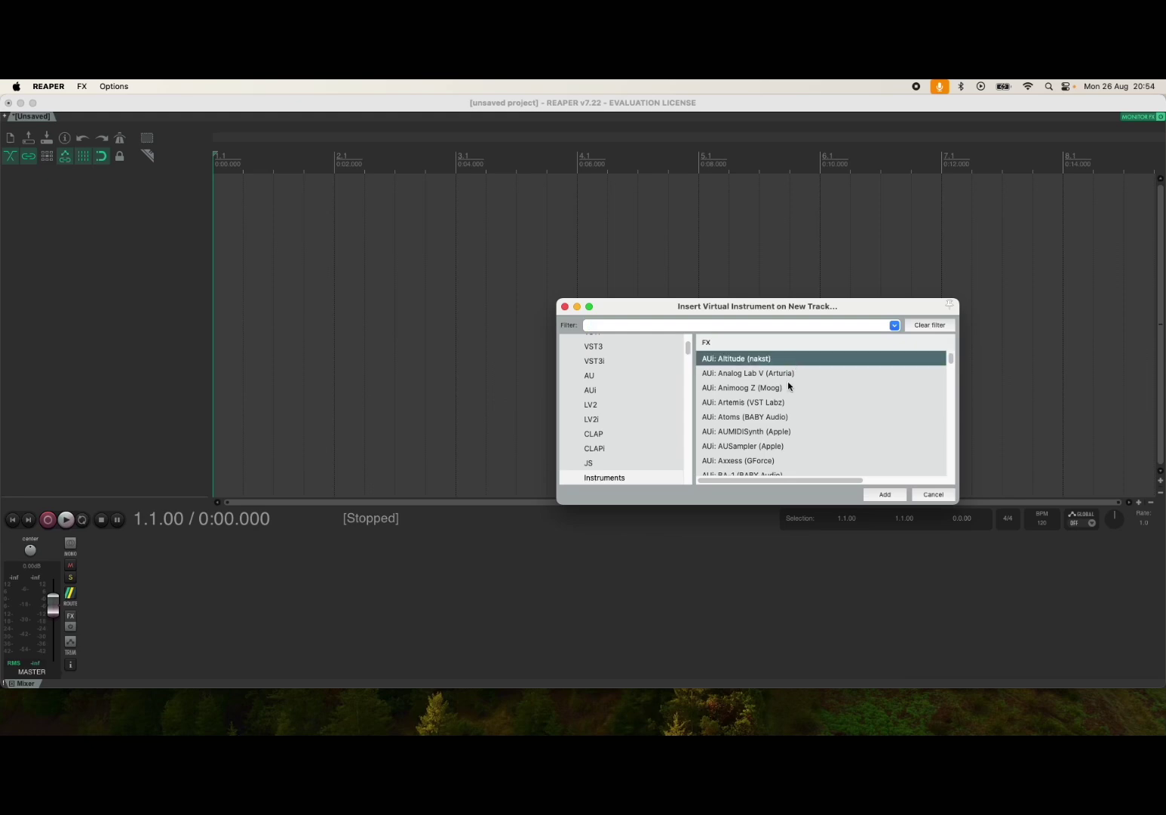
pyautogui.click(888, 496)
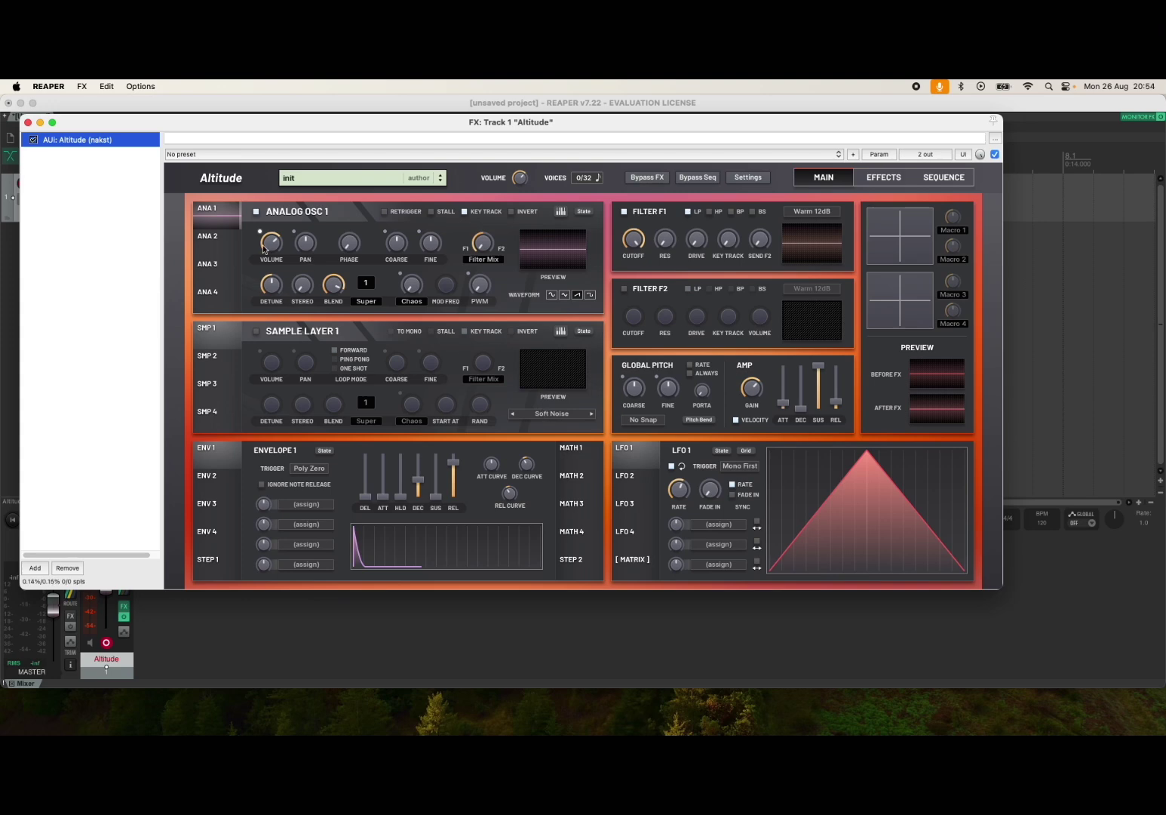
# - Set Track 1's record input to MIDI from the KESUMO, LLC - K-Board, all channels
pyautogui.click(28, 123)
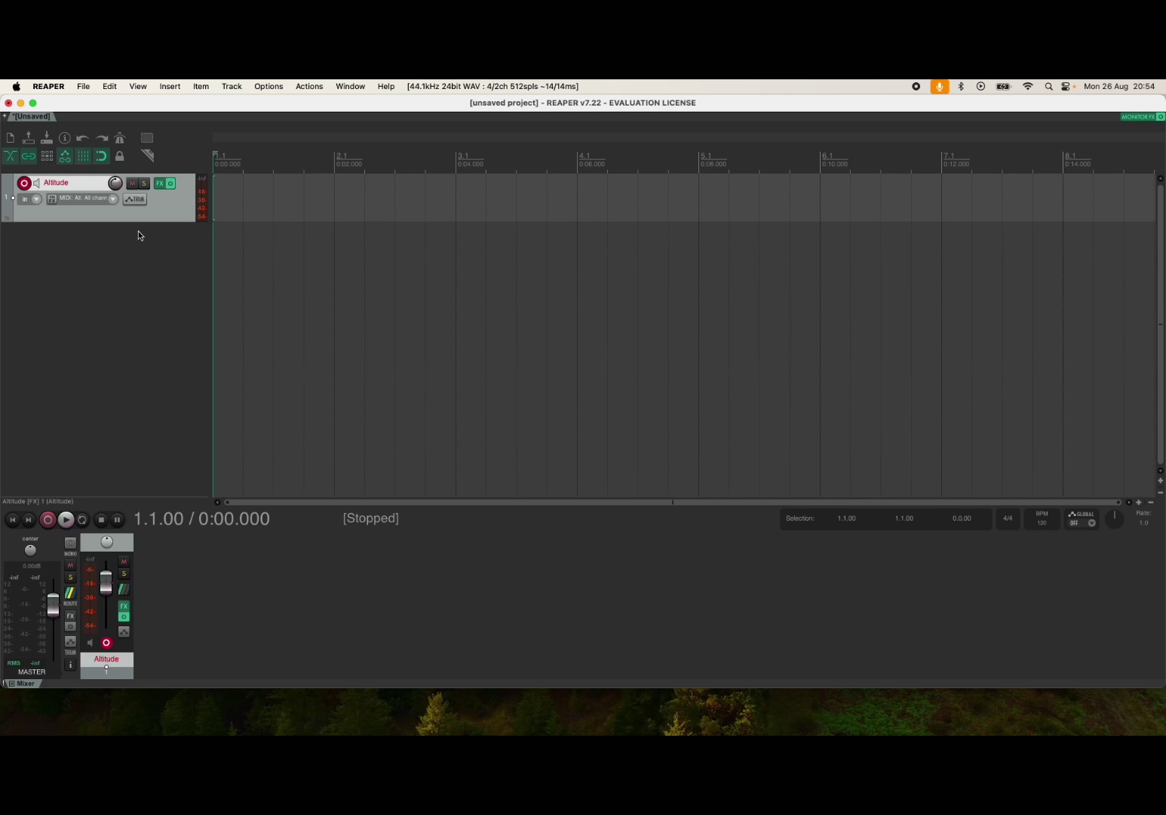
pyautogui.click(113, 198)
pyautogui.moveTo(180, 220)
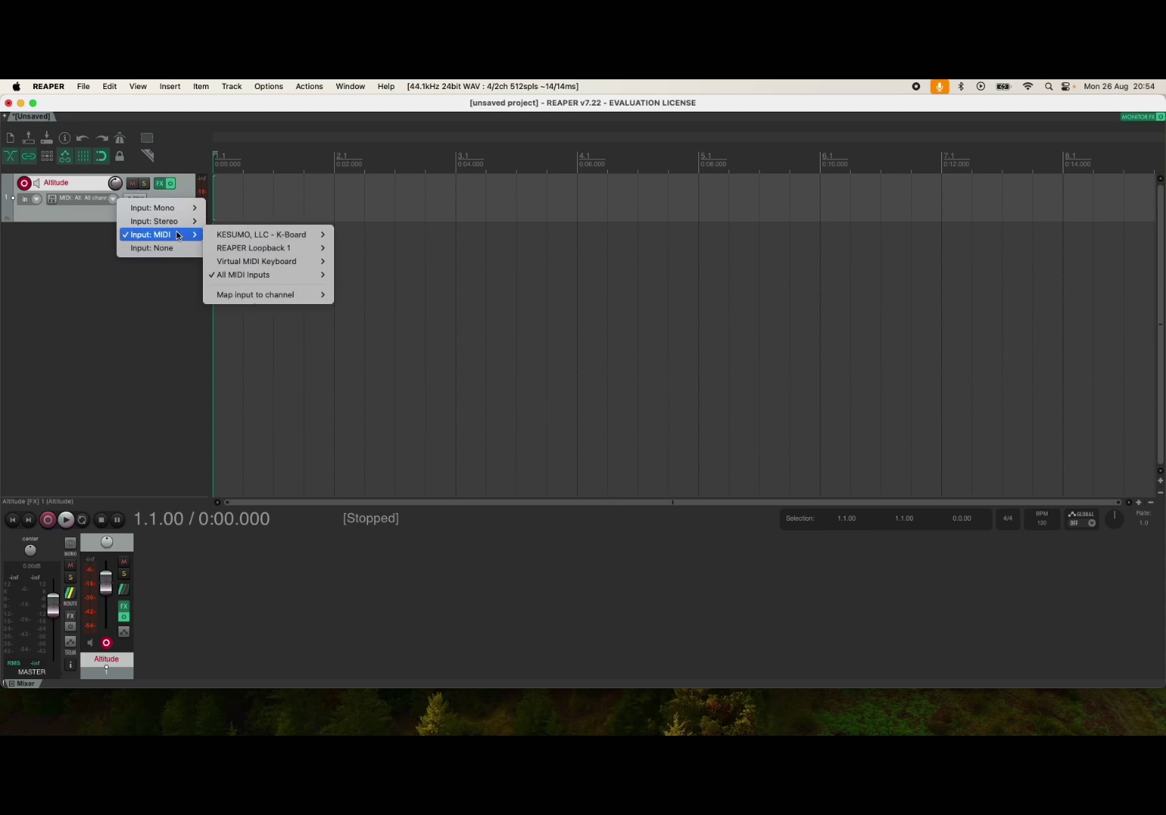
pyautogui.moveTo(294, 237)
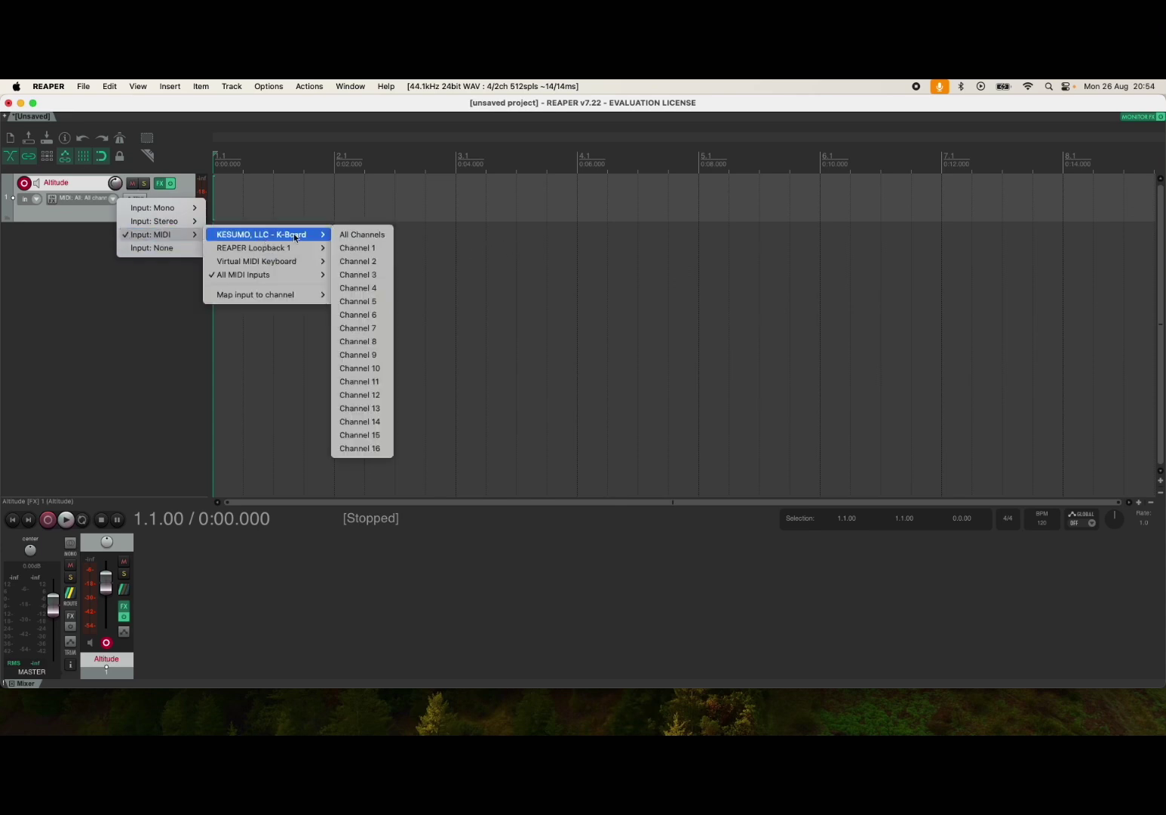
pyautogui.click(357, 235)
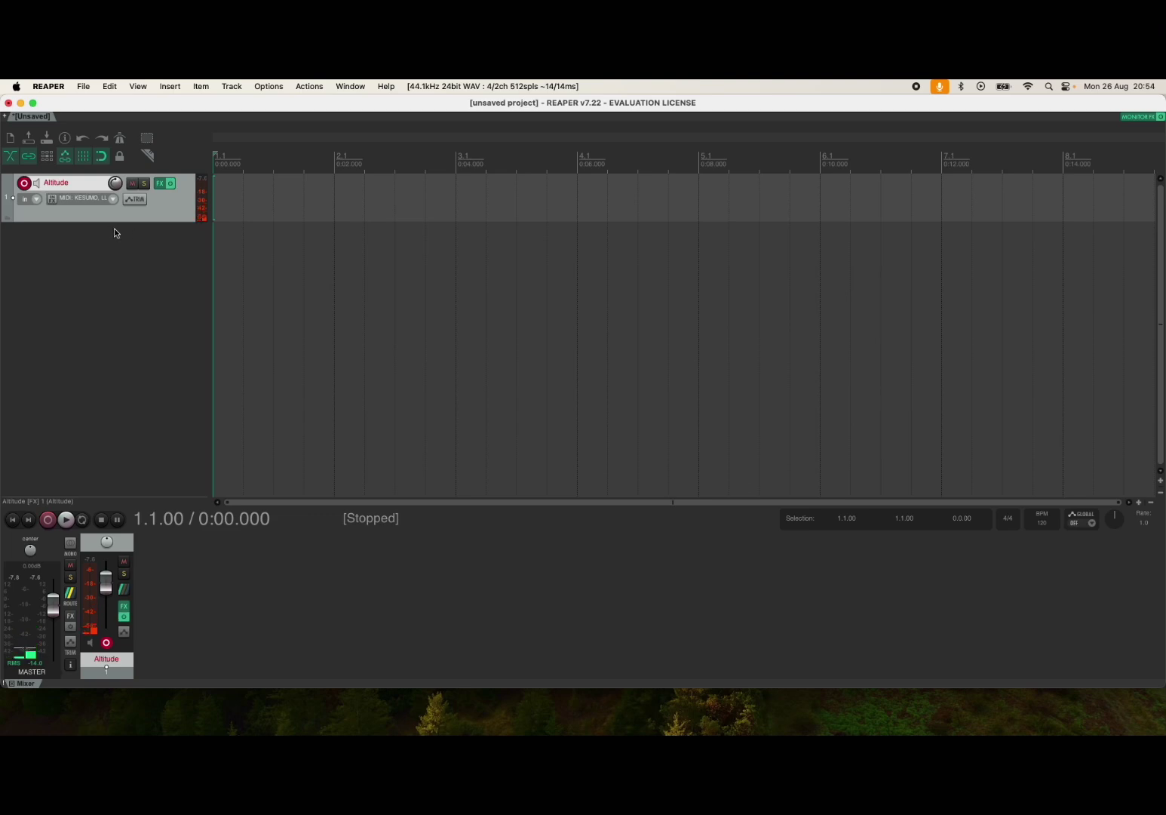
# - Reopen Altitude's FX window and load the Detuned Hyperpluck patch
pyautogui.click(162, 183)
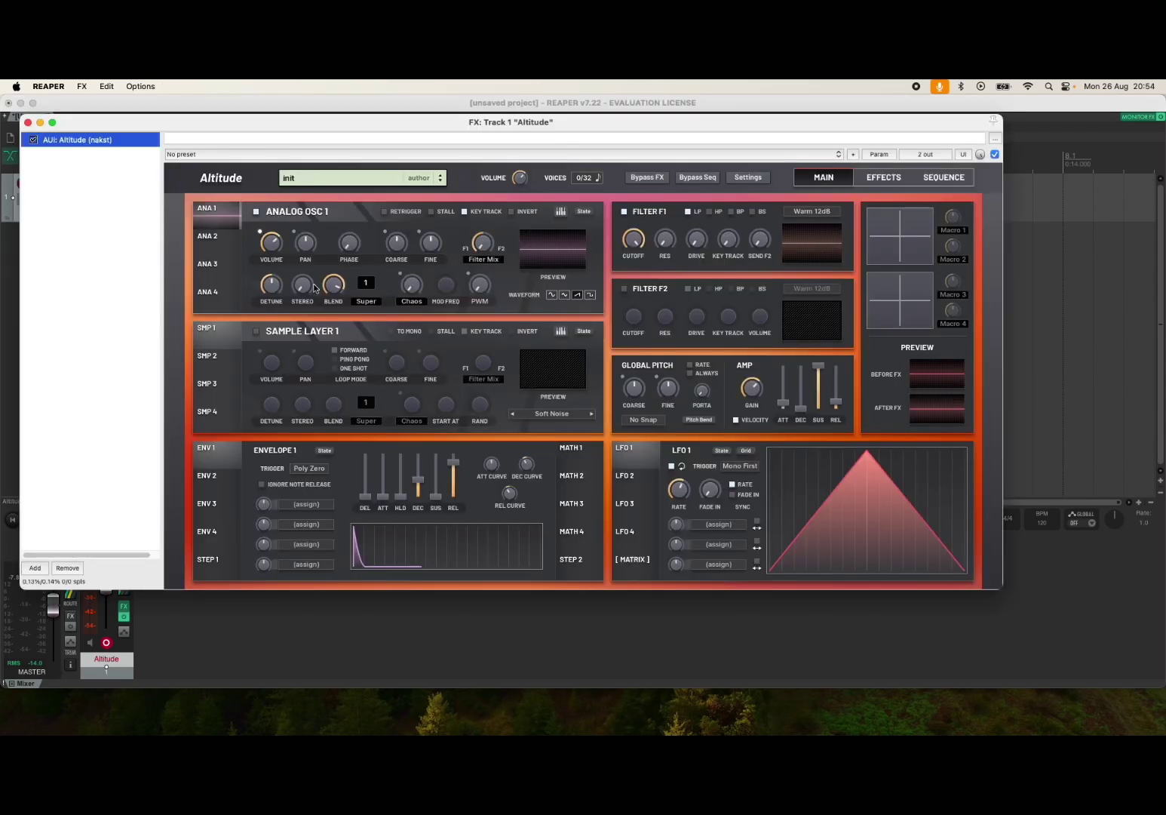
pyautogui.click(366, 181)
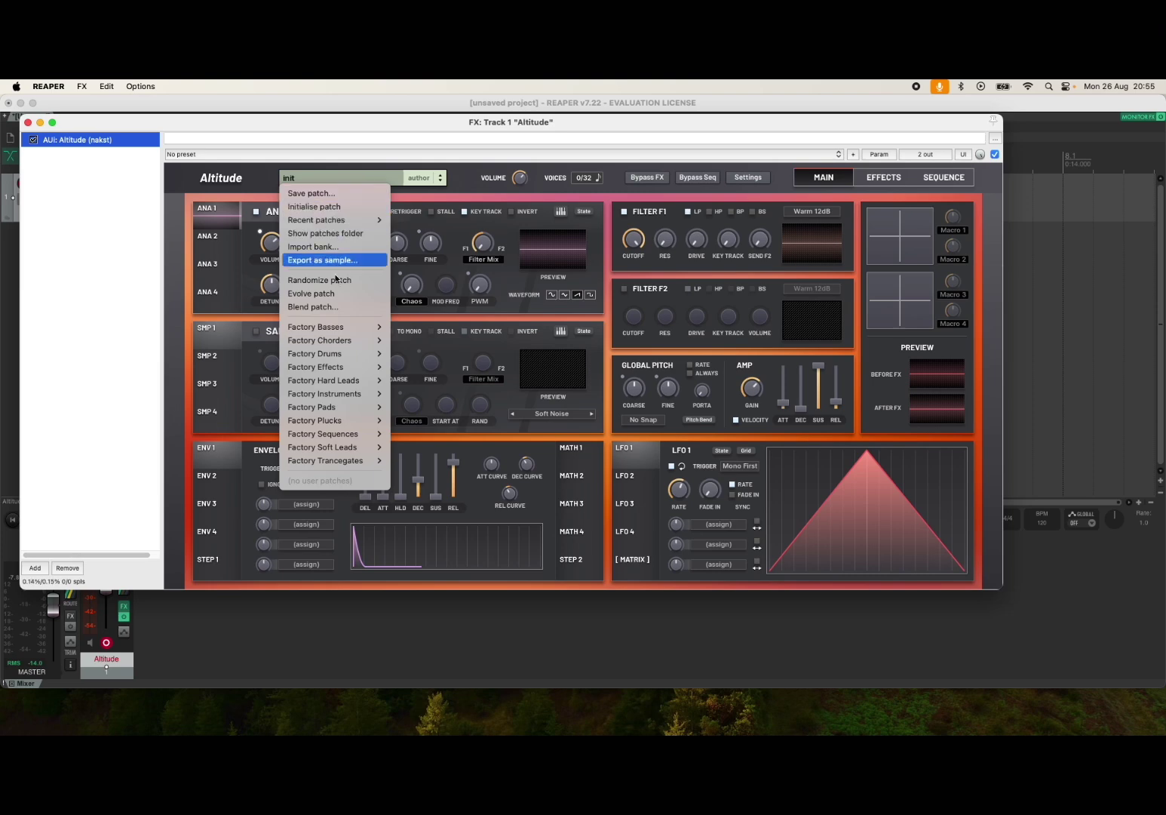
pyautogui.moveTo(331, 421)
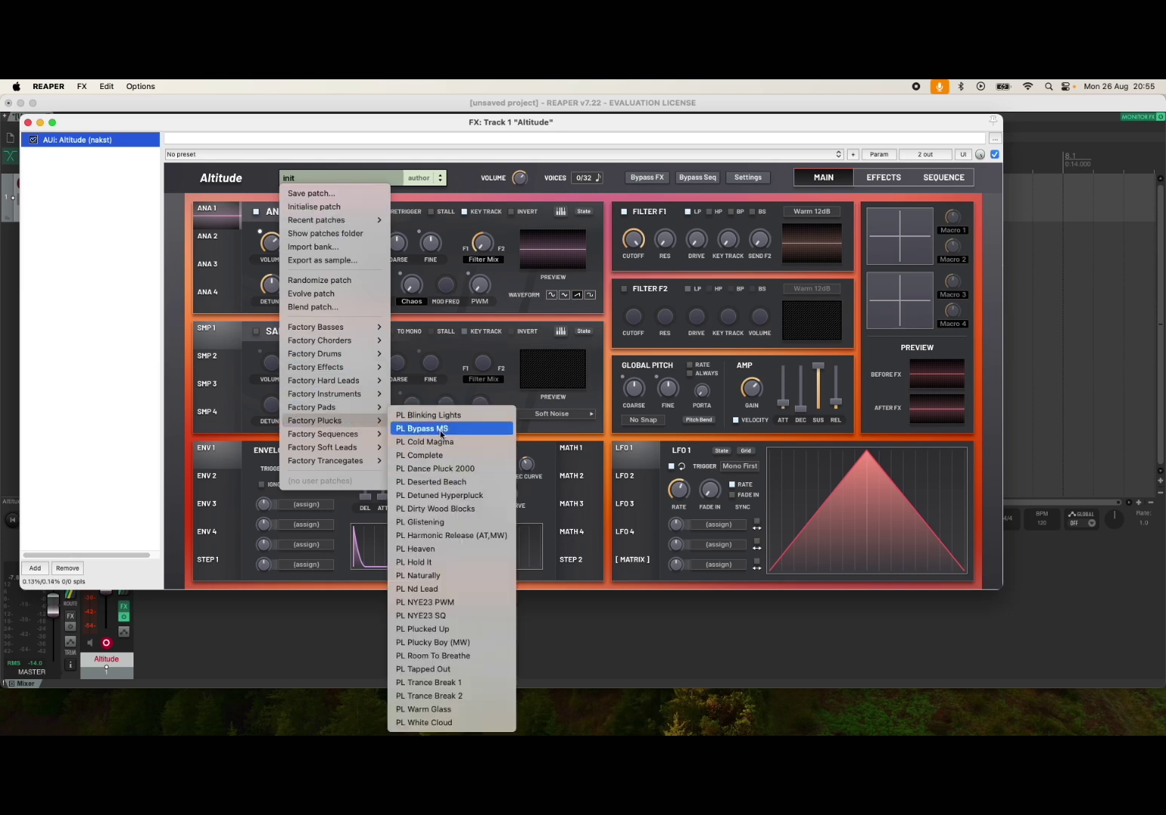
pyautogui.click(449, 495)
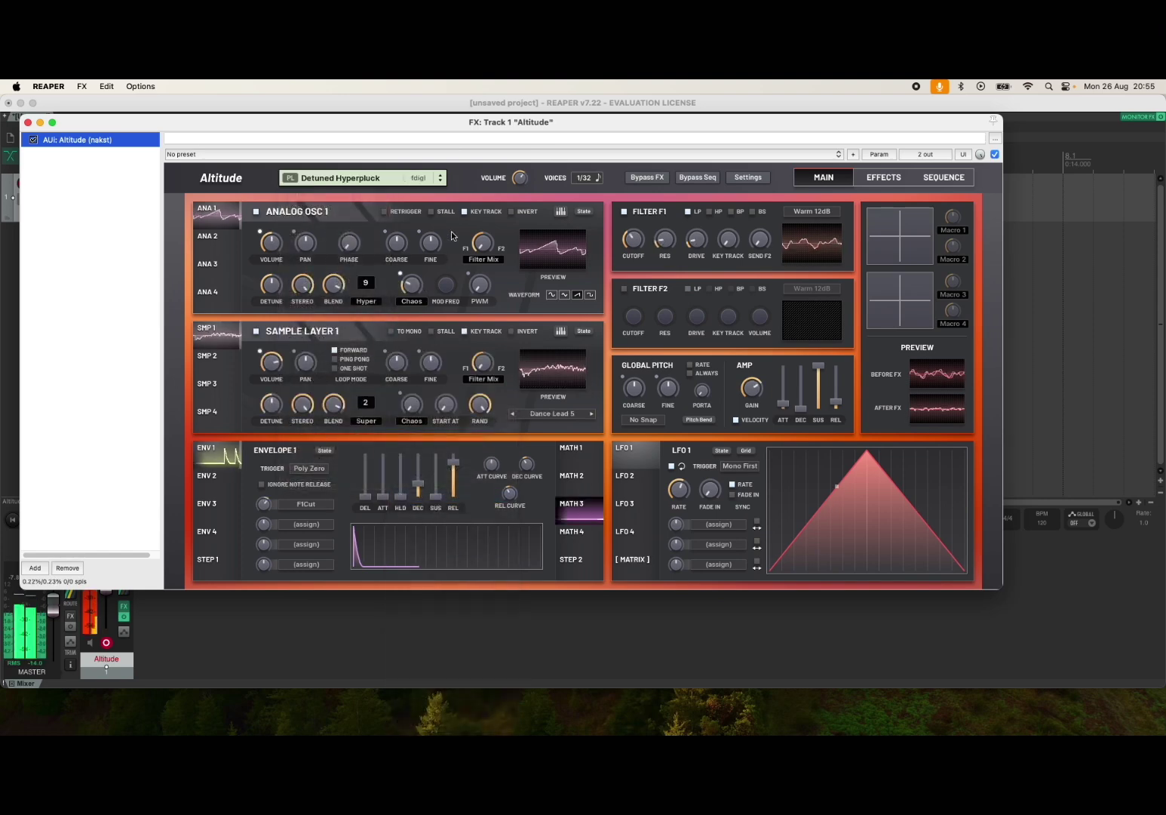
# - Step through the following patches one by one until Nd Lead is loaded
pyautogui.click(440, 186)
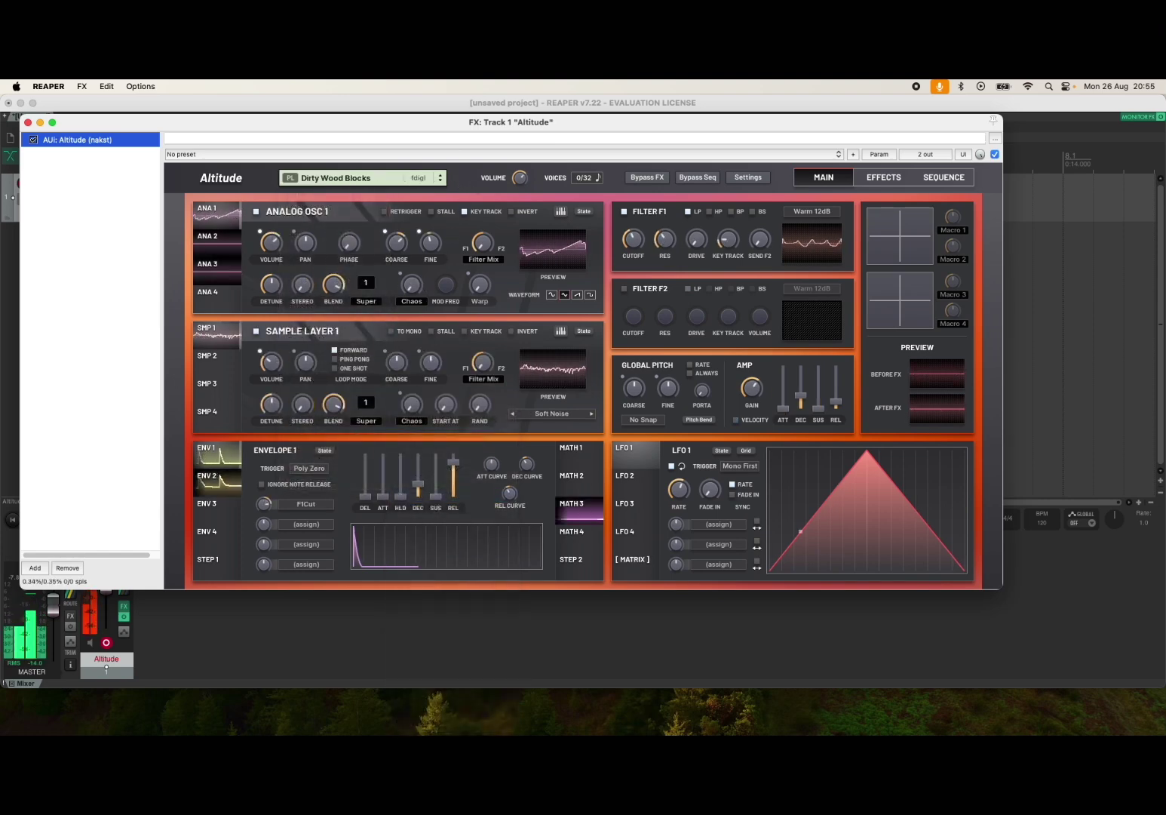
pyautogui.click(440, 185)
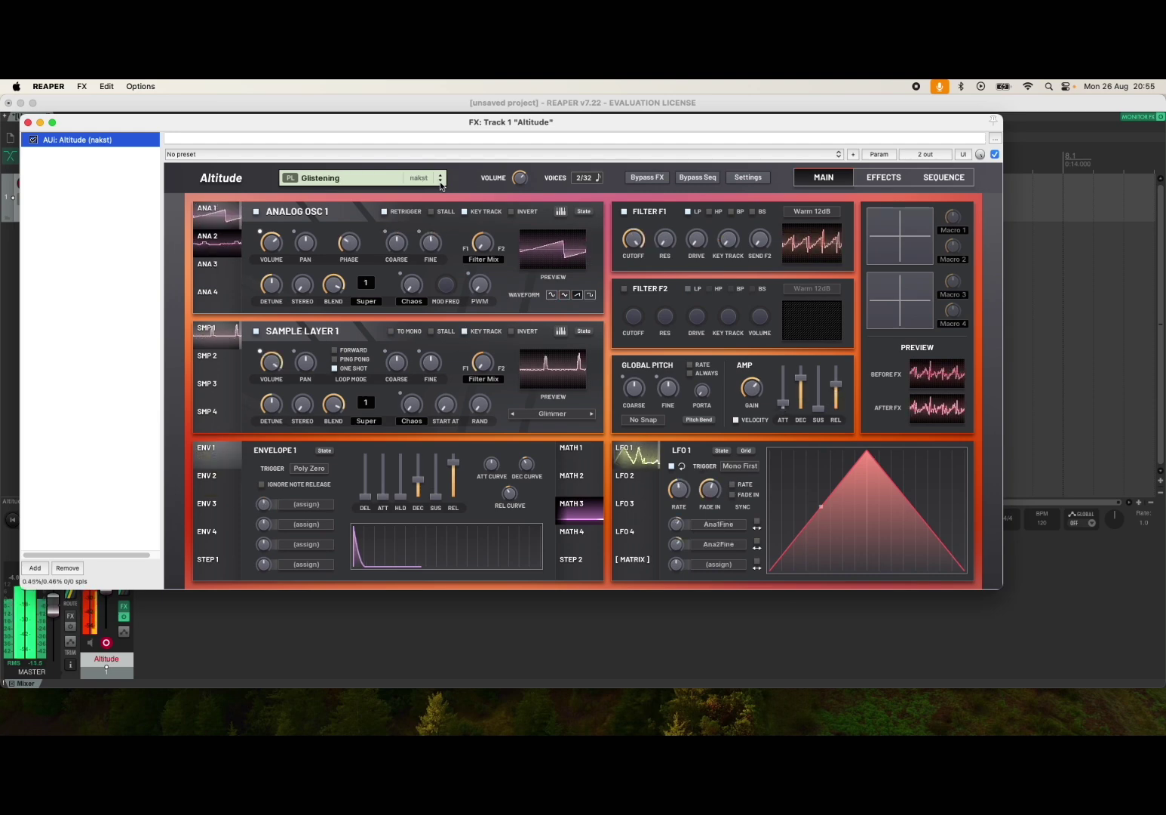
pyautogui.click(441, 184)
pyautogui.click(441, 184)
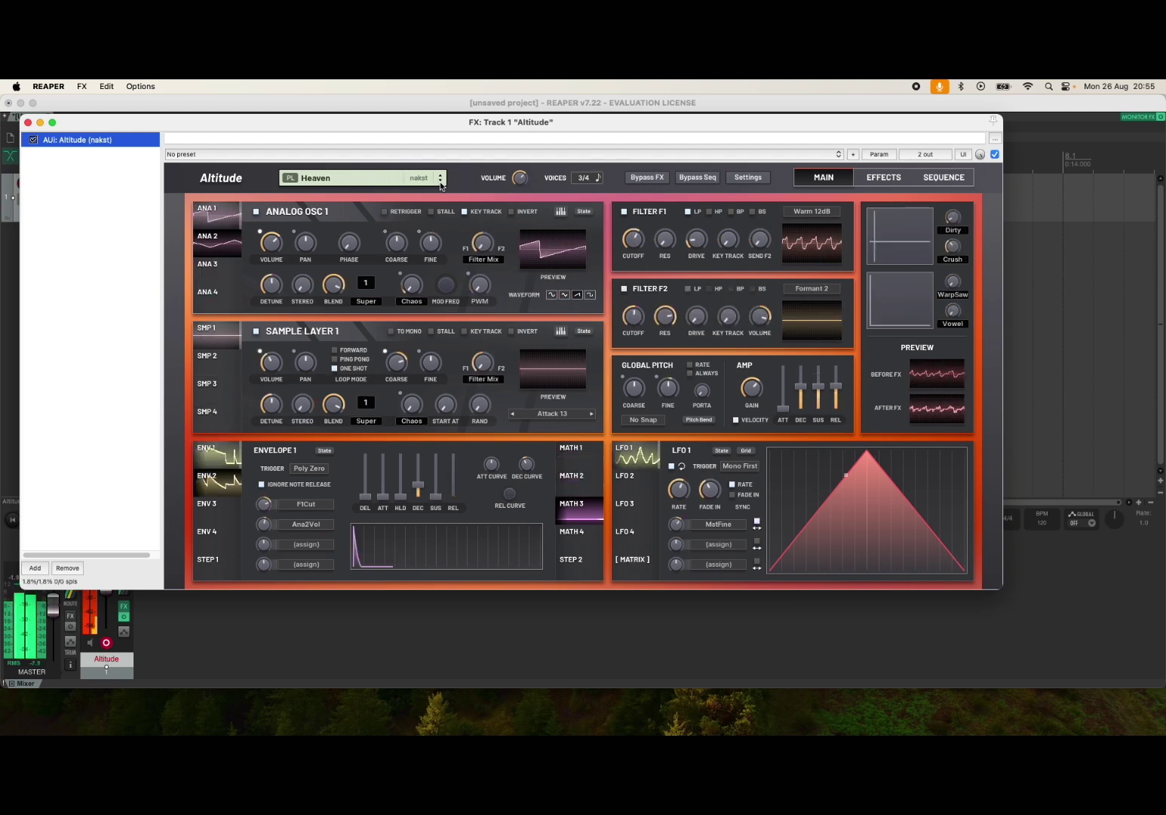
pyautogui.click(440, 184)
pyautogui.click(440, 184)
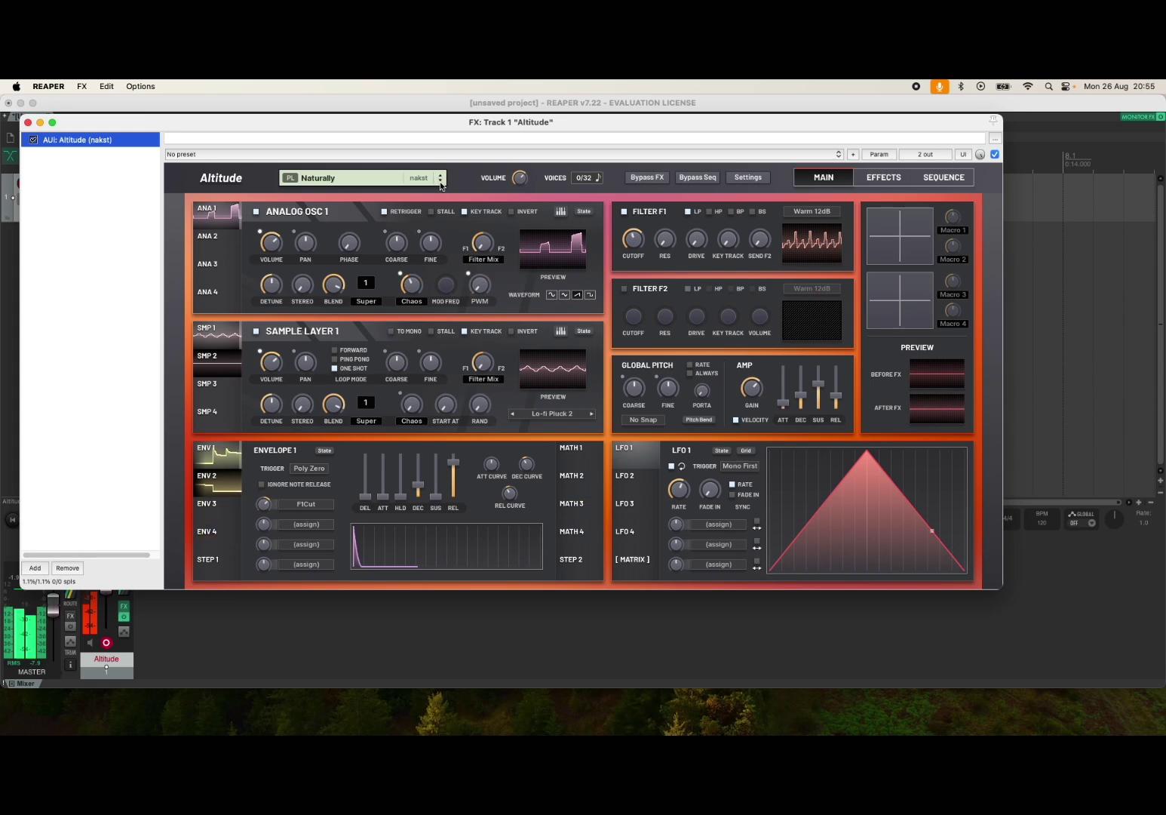
pyautogui.click(441, 184)
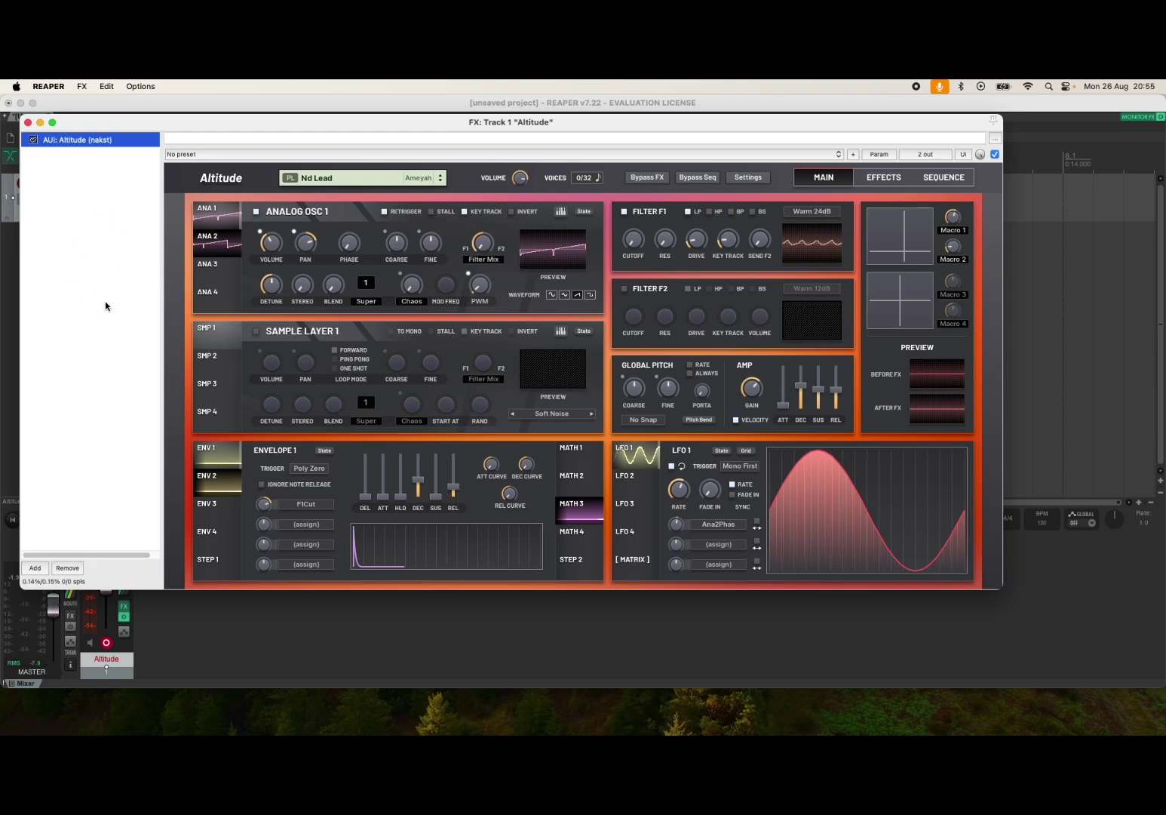
# - Add VST3i Harmony Bloom after Altitude and shift its note range to G2–G#5
pyautogui.rightClick(60, 261)
pyautogui.click(74, 264)
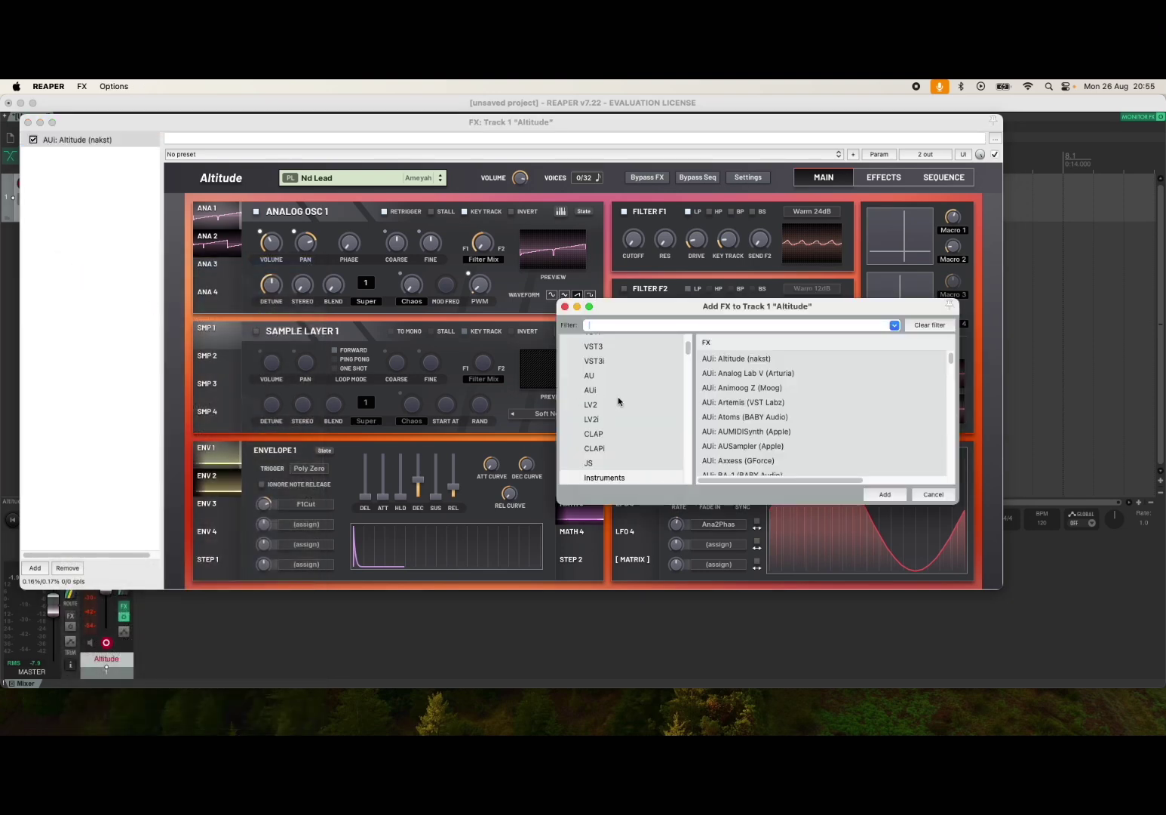
pyautogui.write('bloom')
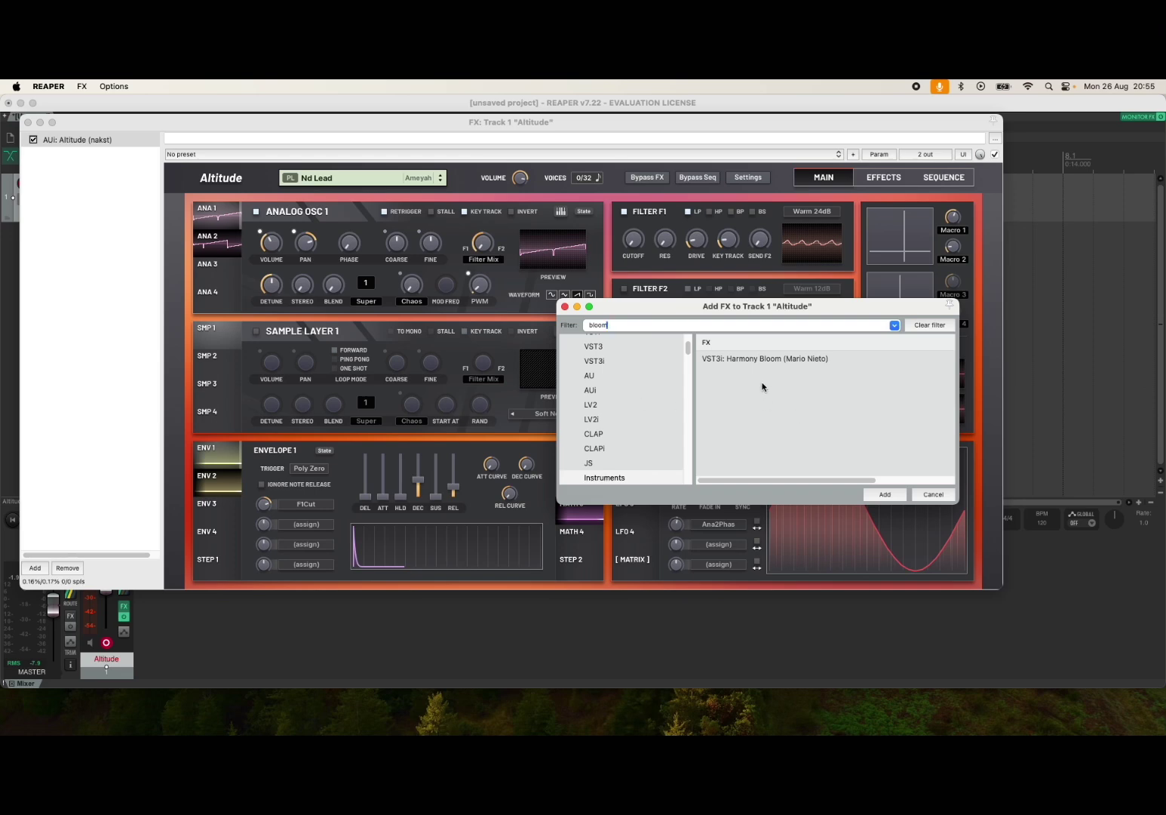
pyautogui.click(769, 359)
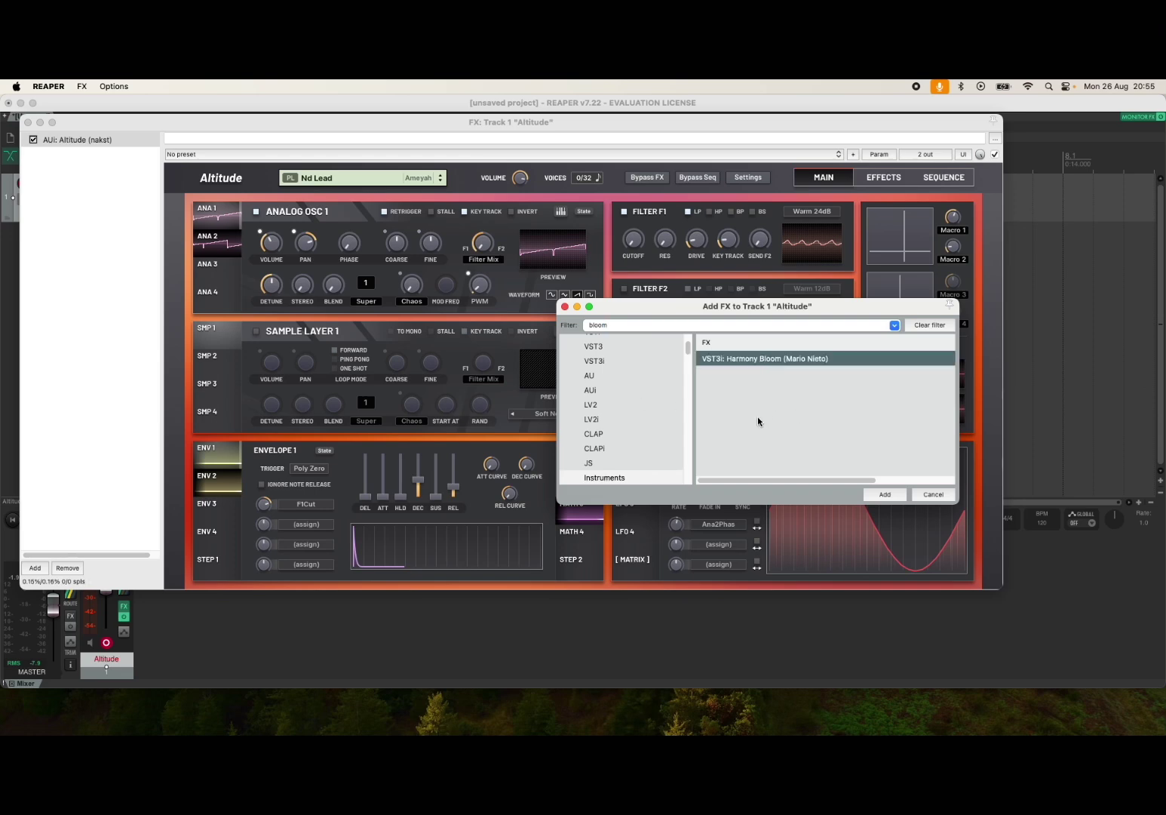
pyautogui.click(886, 494)
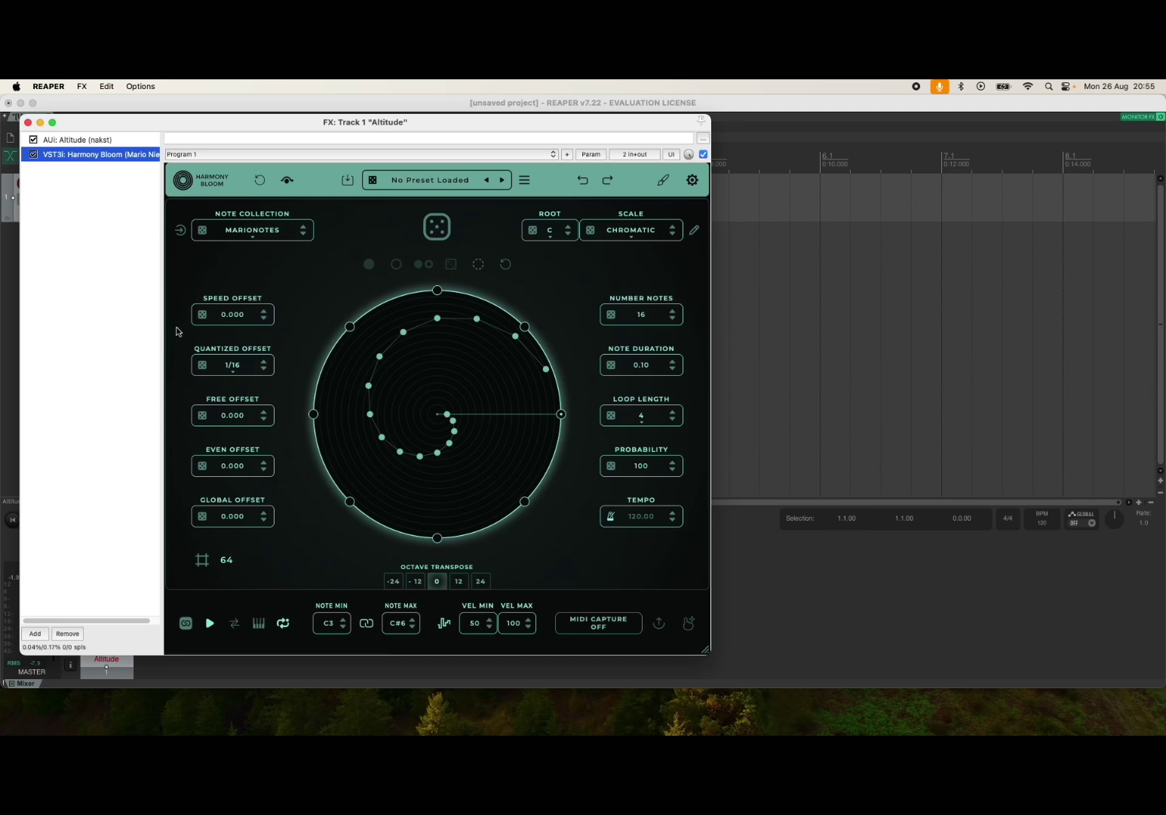
pyautogui.press('space')
pyautogui.click(186, 625)
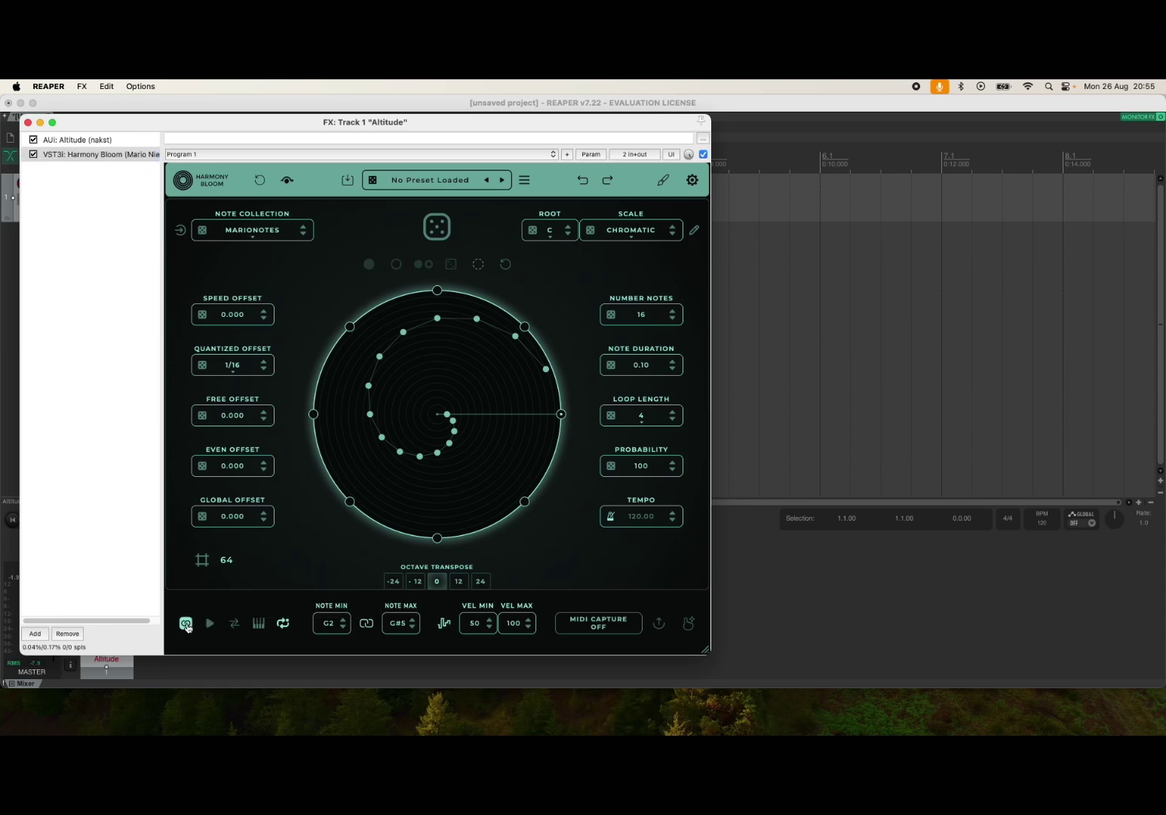
# - Test playback with Harmony Bloom, reopen the FX chain shifted right, then stop
pyautogui.click(28, 122)
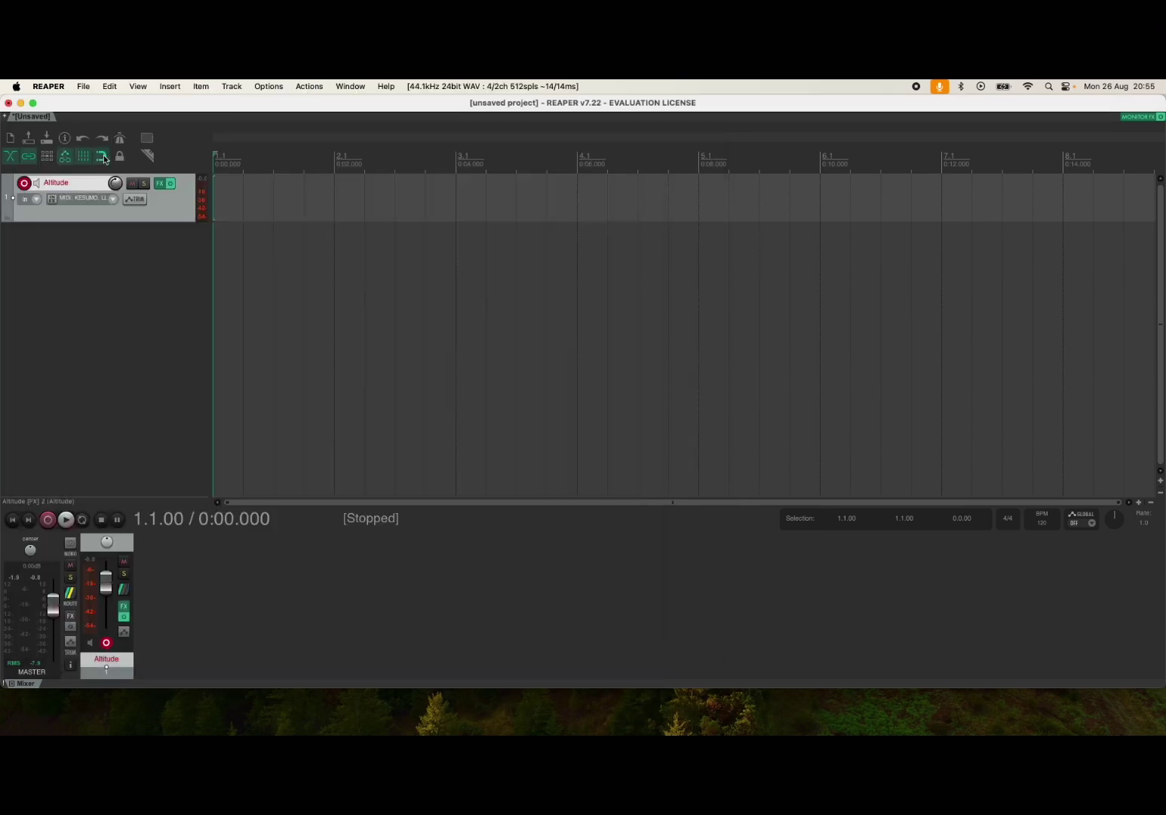
pyautogui.click(66, 519)
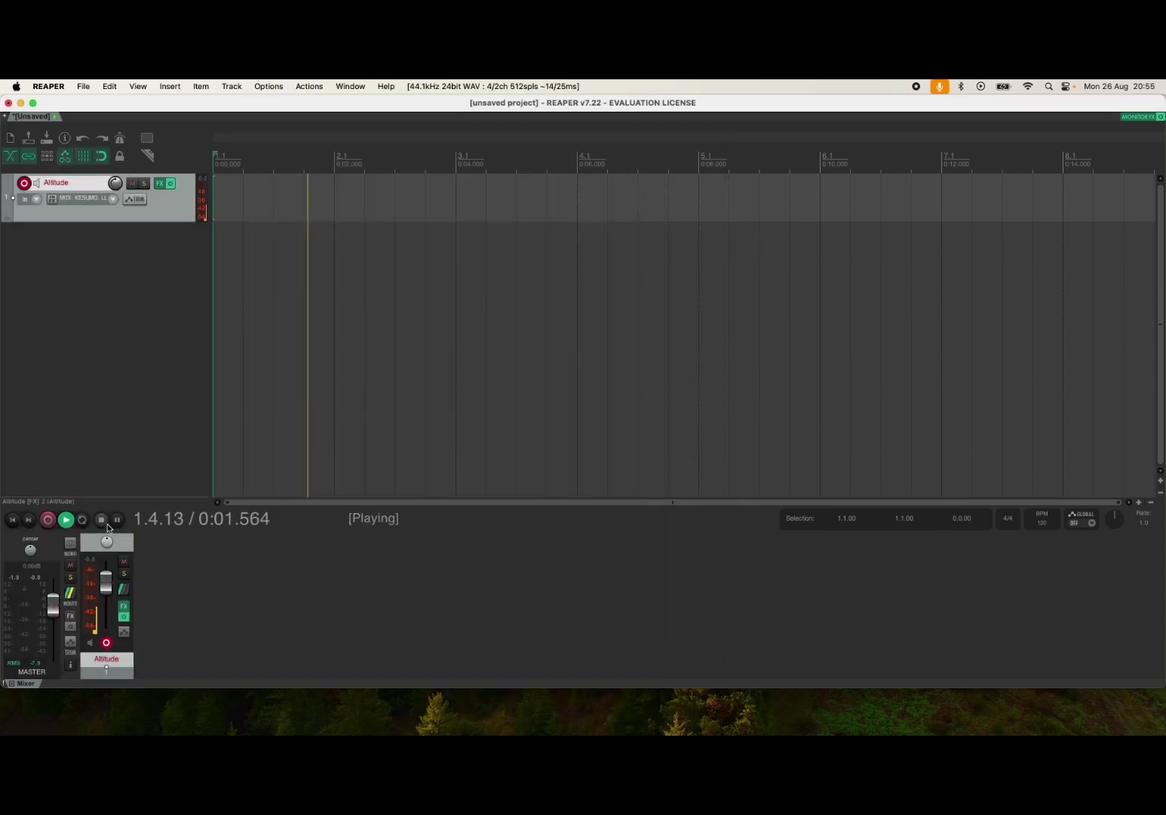
pyautogui.click(160, 183)
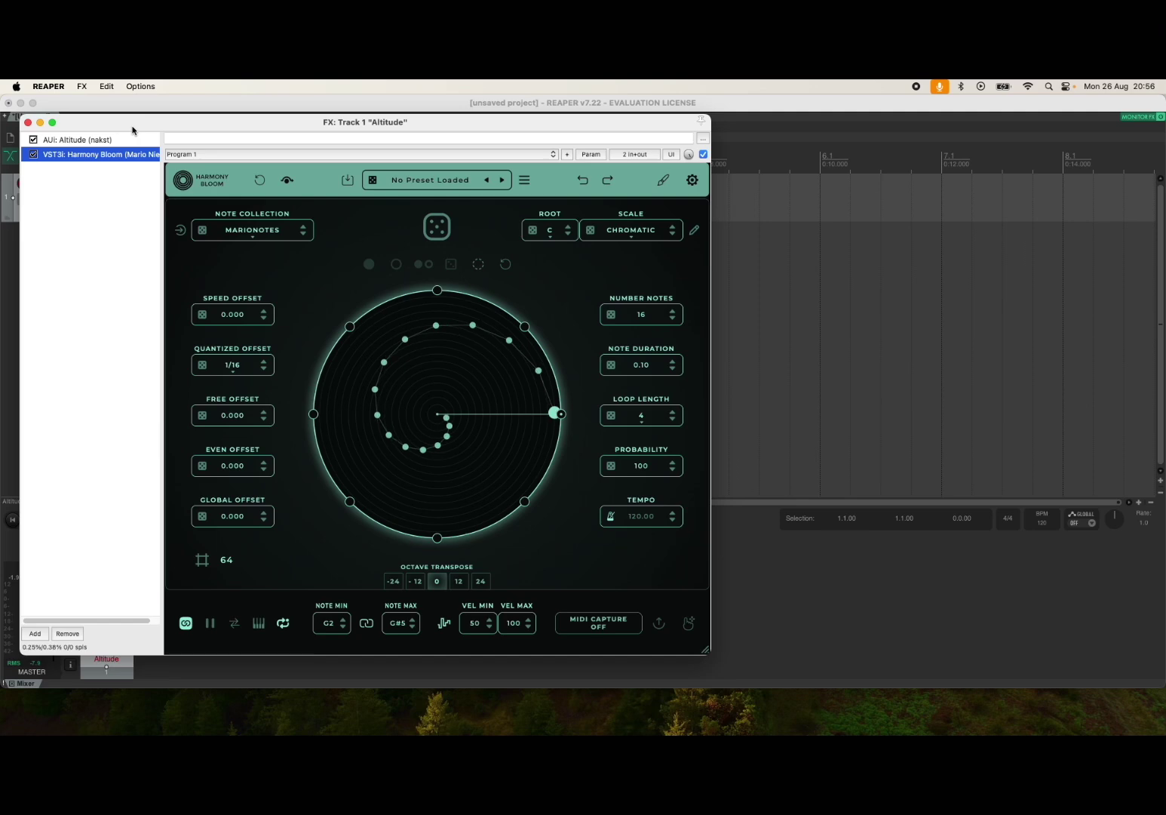
pyautogui.moveTo(133, 126); pyautogui.dragTo(311, 130)
pyautogui.press('space')
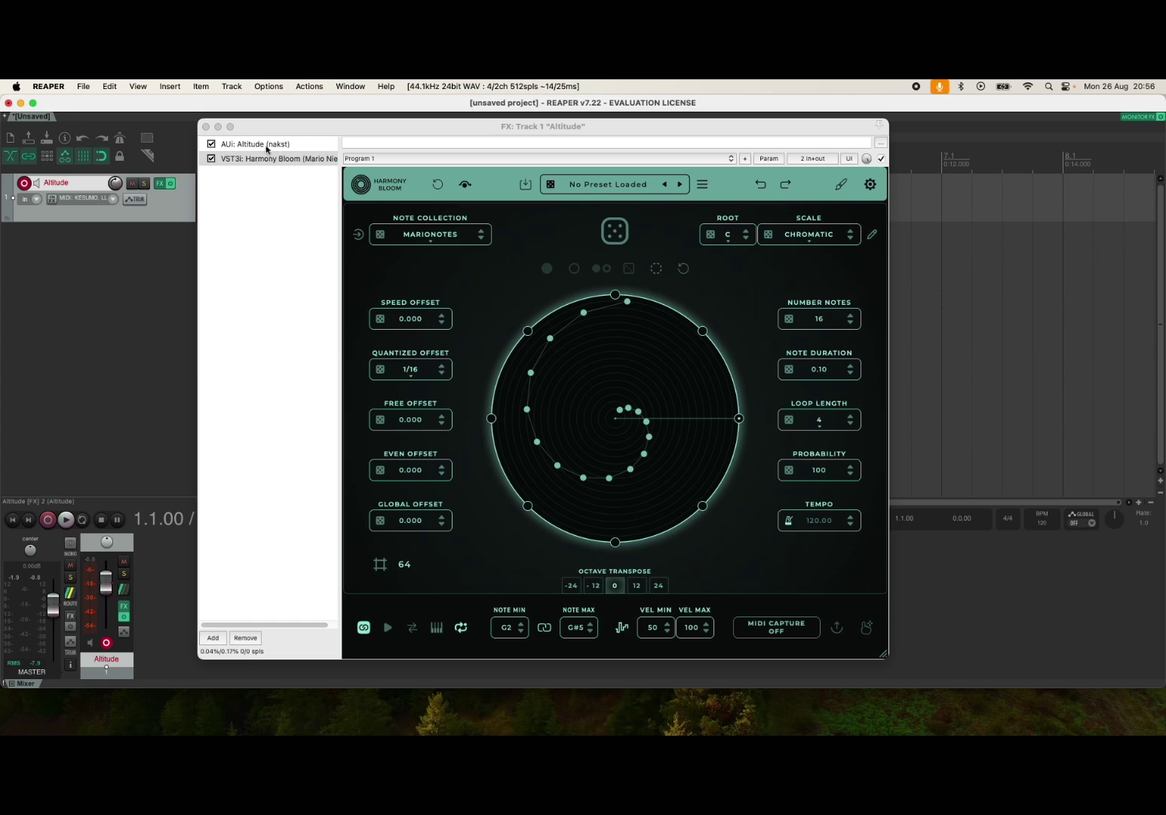
# - Drag Altitude below Harmony Bloom in the FX chain and show Harmony Bloom's interface
pyautogui.moveTo(264, 147); pyautogui.dragTo(269, 190)
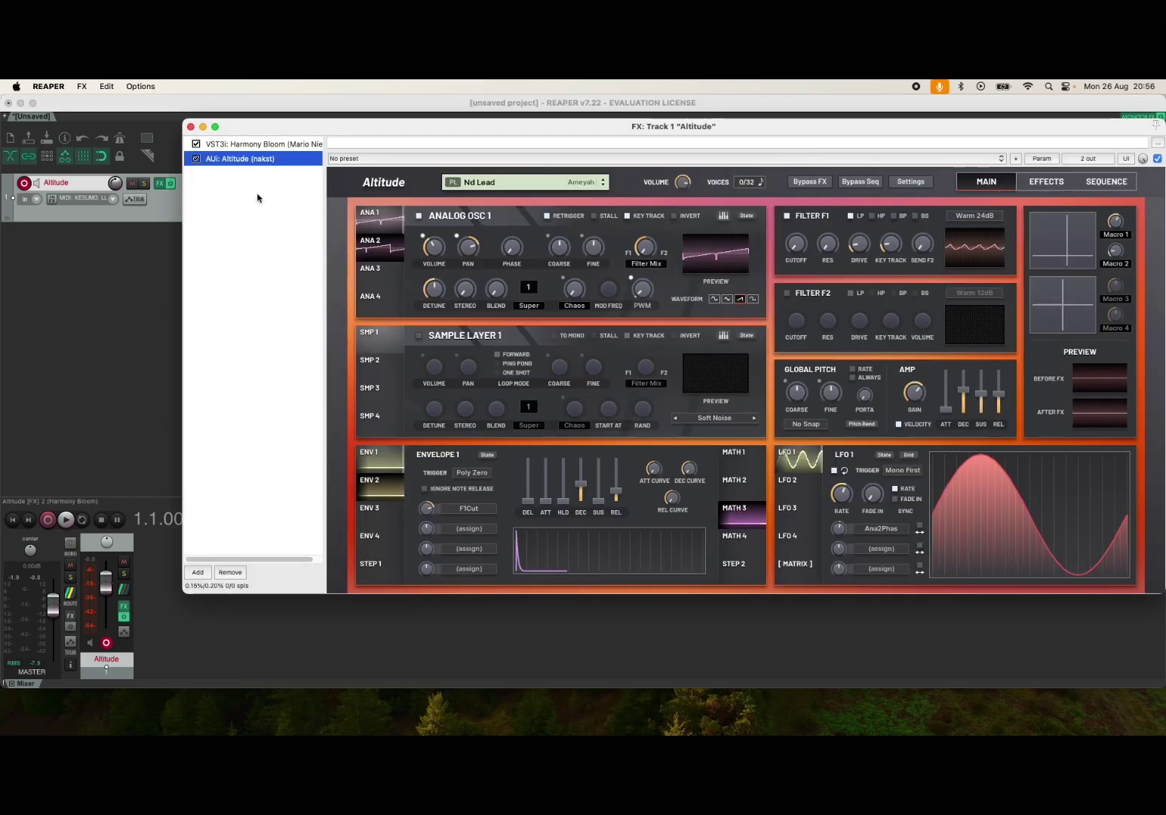
pyautogui.click(256, 144)
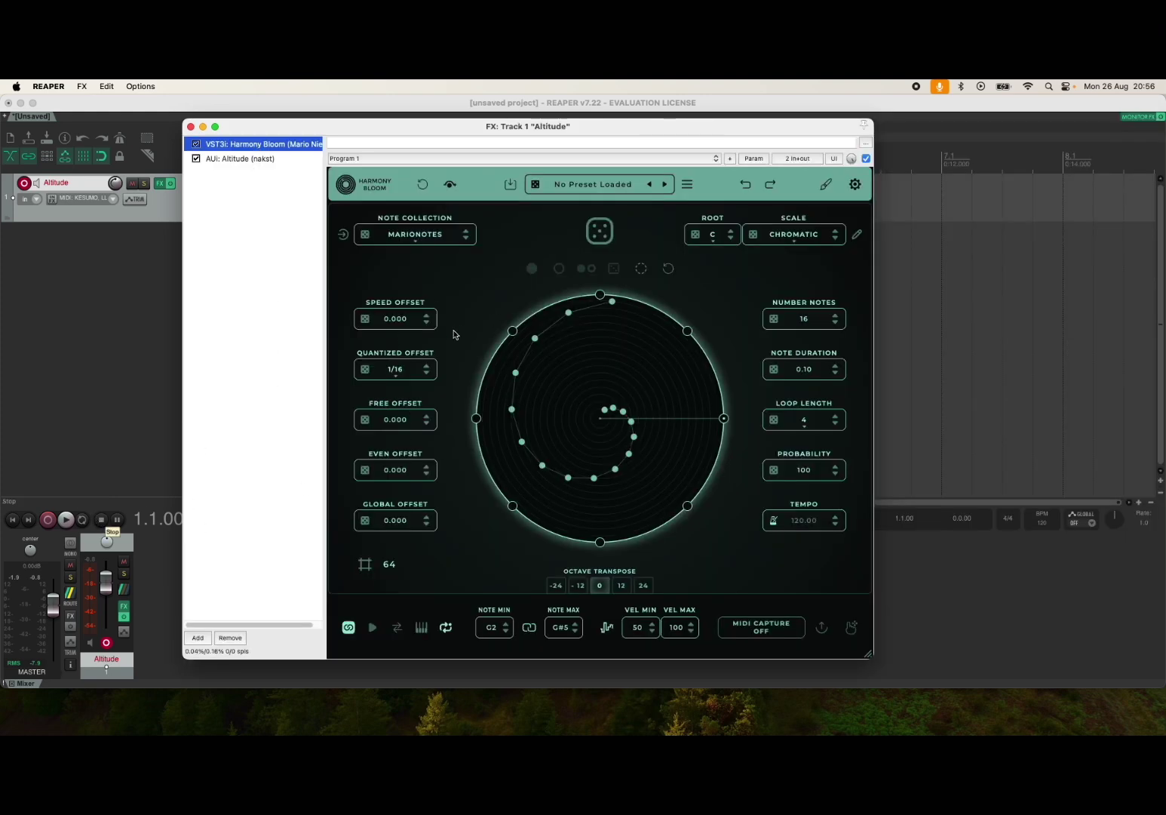
# - Load the 'Wait me in the forest' preset, play it, and scroll Note Min down
pyautogui.click(666, 184)
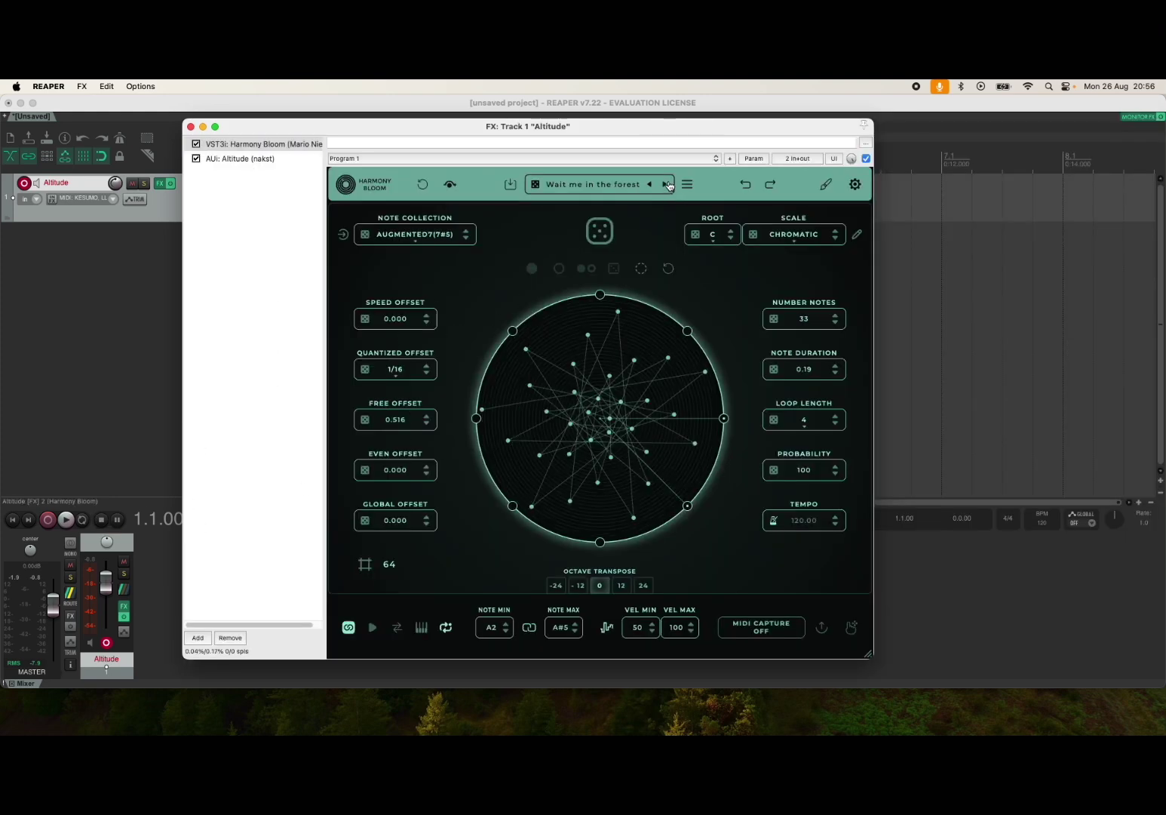
pyautogui.click(67, 519)
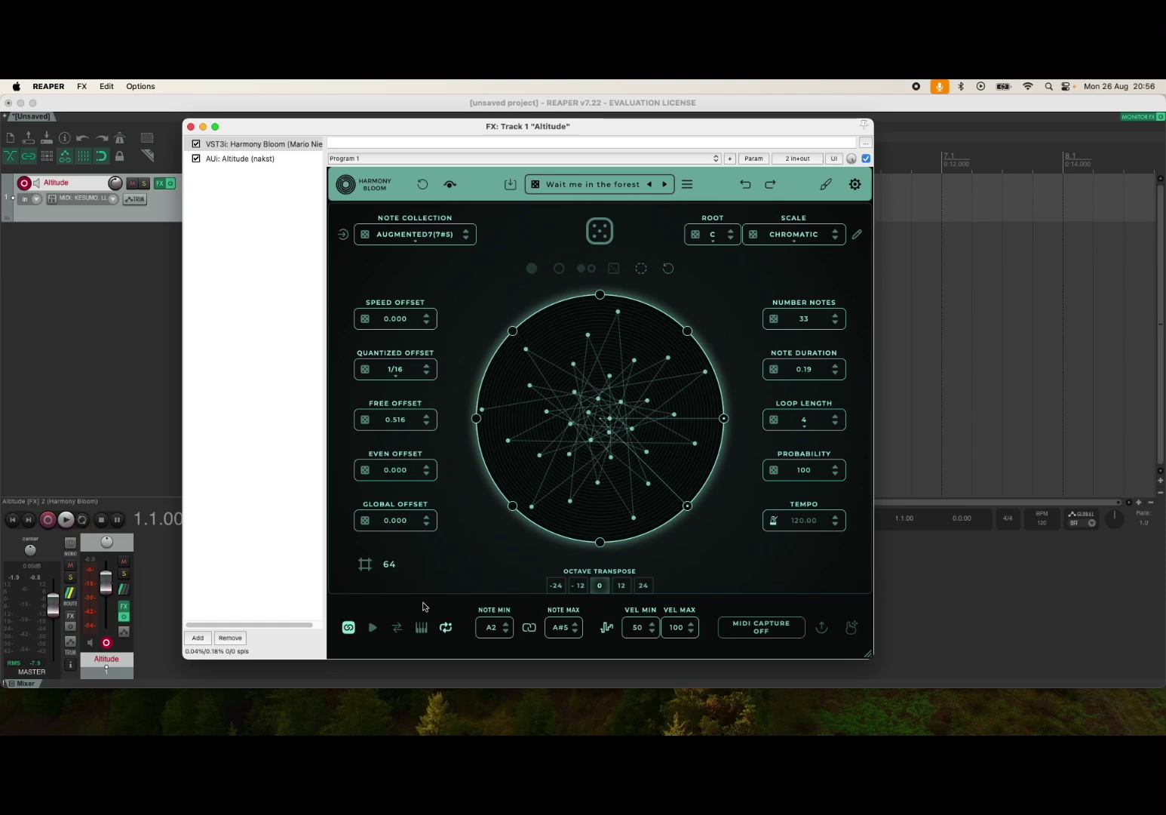
pyautogui.scroll(-5, 512, 615)
pyautogui.scroll(-2, 512, 615)
pyautogui.click(67, 519)
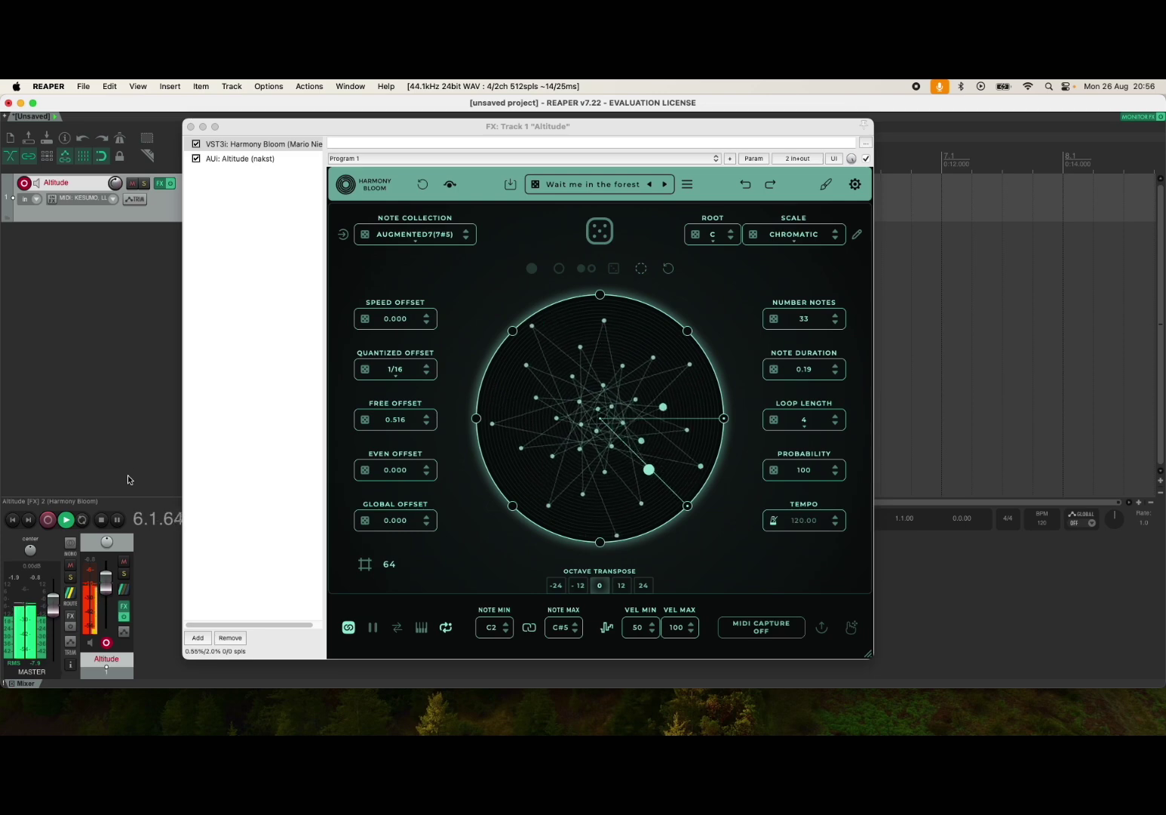
# - Switch Harmony Bloom to the 'Up' preset and stop playback
pyautogui.click(647, 185)
pyautogui.click(647, 185)
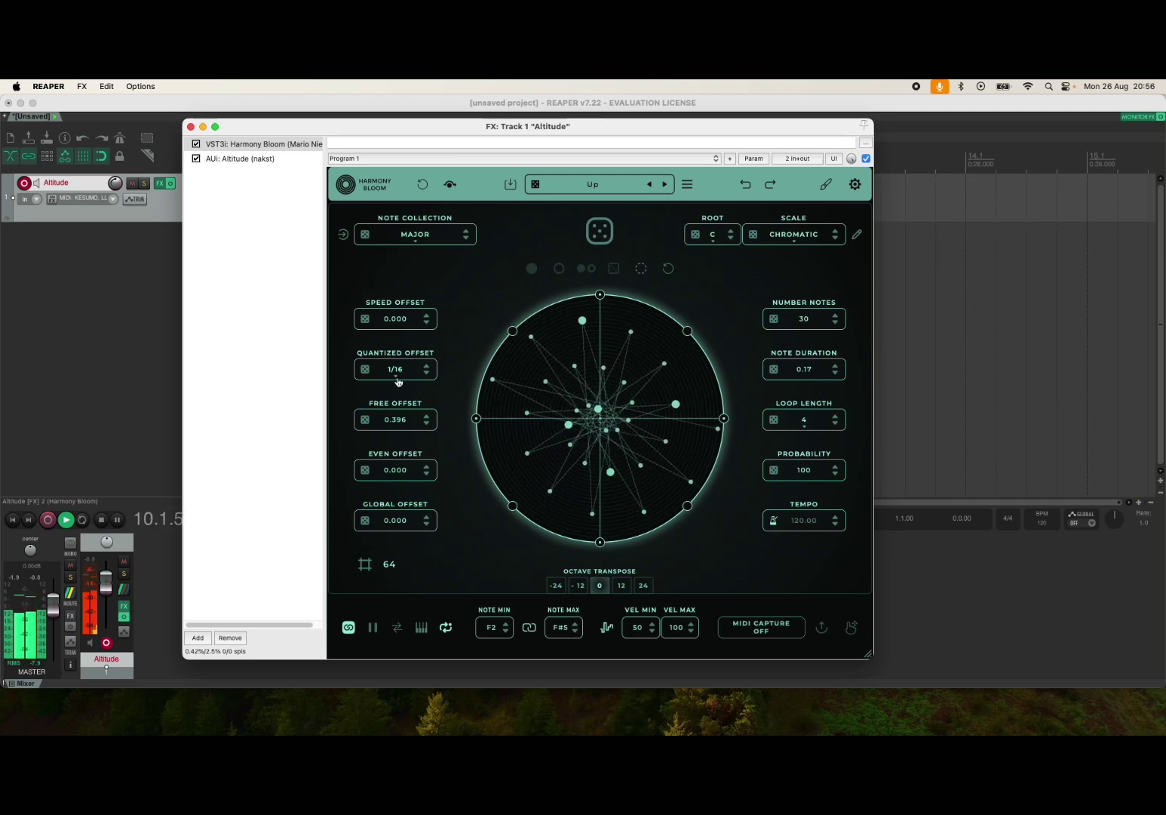
pyautogui.click(103, 520)
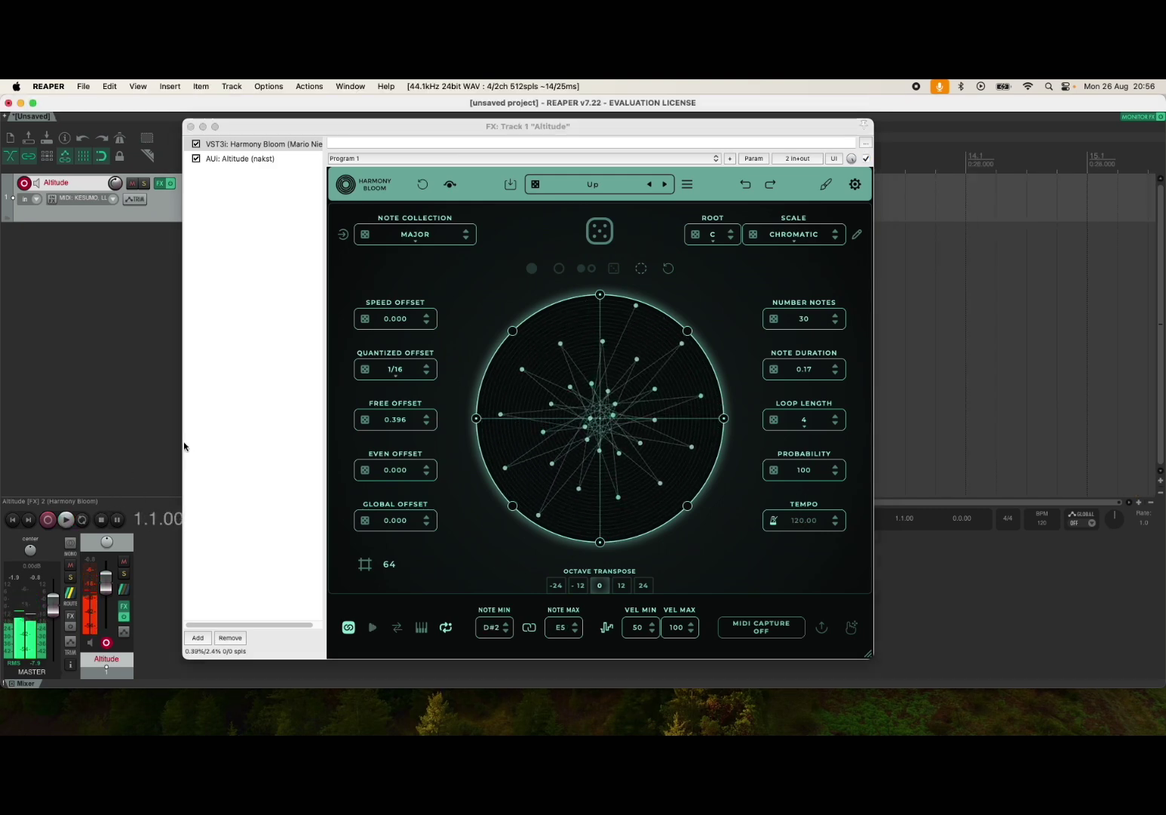